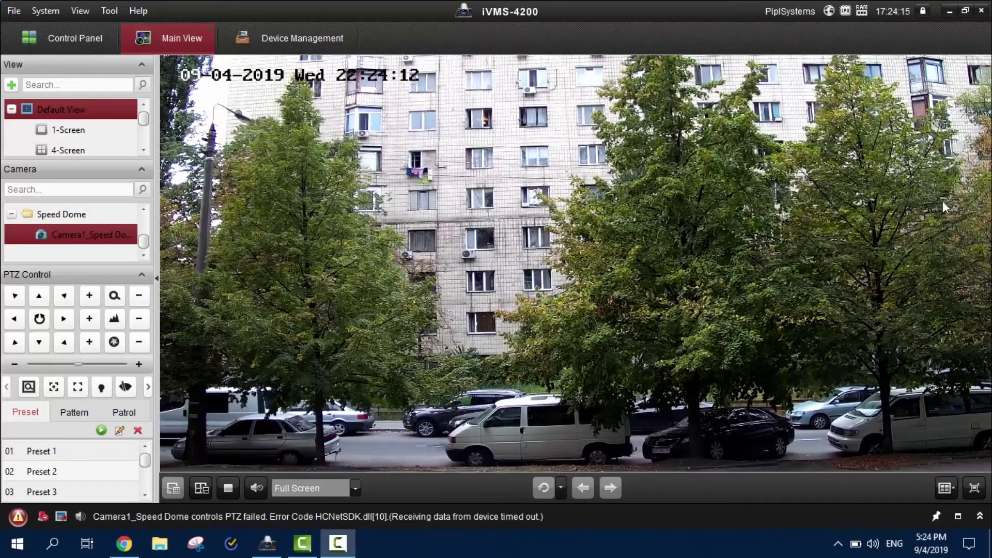
Pan the speed dome right, tilt it up to the sky, then back down to level at T00.
{"action": "left_click_drag", "start_coordinate": [64, 322], "coordinate": [67, 329]}
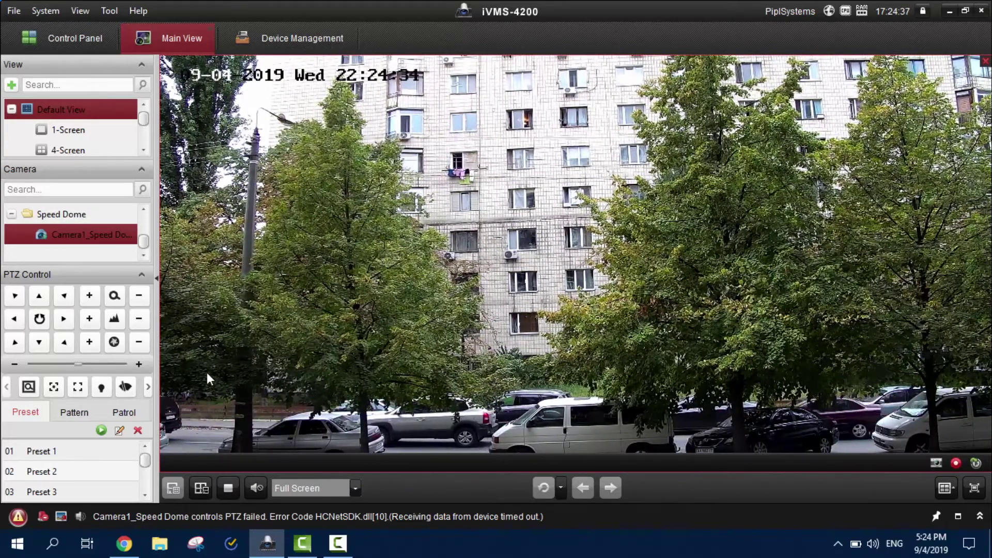
{"action": "left_click", "coordinate": [45, 344]}
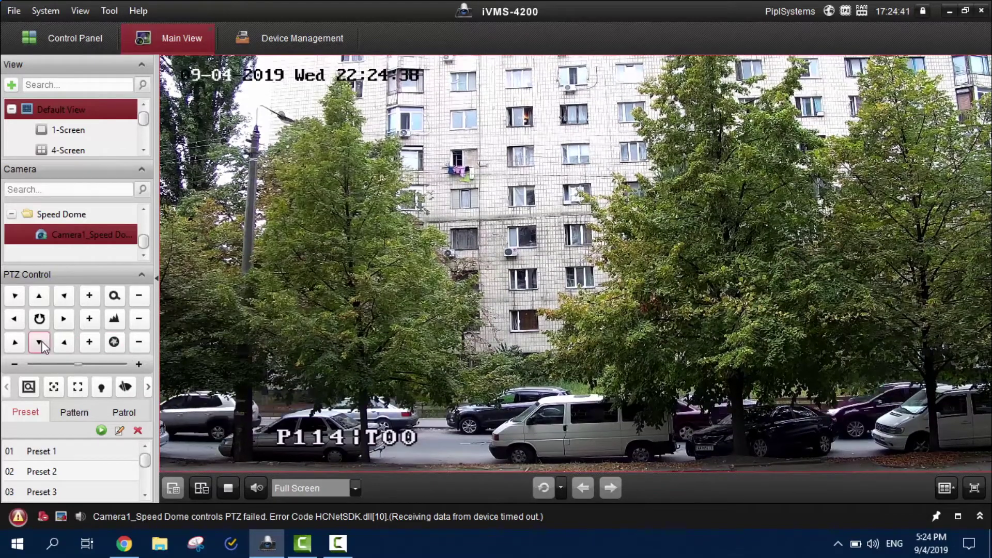
{"action": "left_click", "coordinate": [46, 295]}
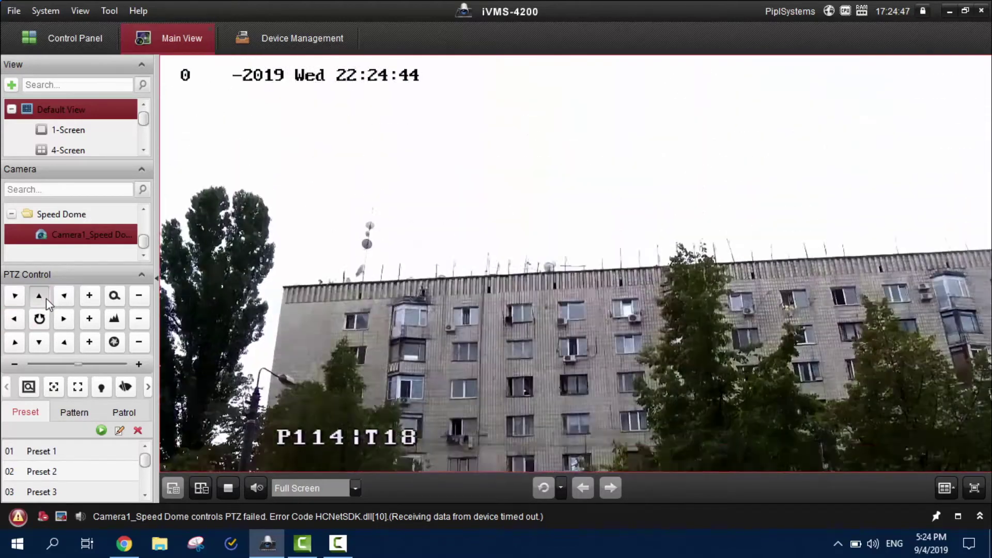
{"action": "left_click", "coordinate": [39, 343]}
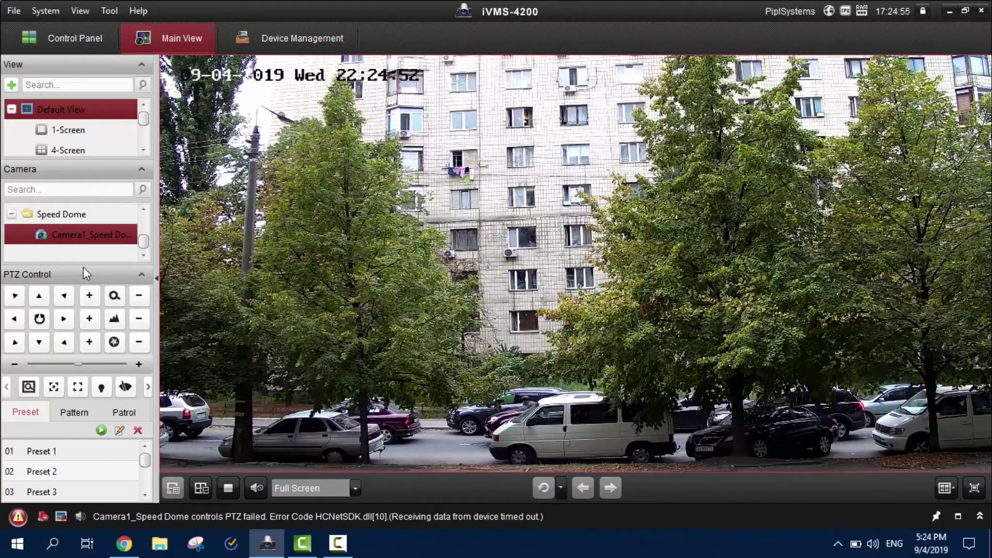
Zoom in toward the building's windows, adjusting tilt and panning right to frame them.
{"action": "left_click", "coordinate": [90, 297]}
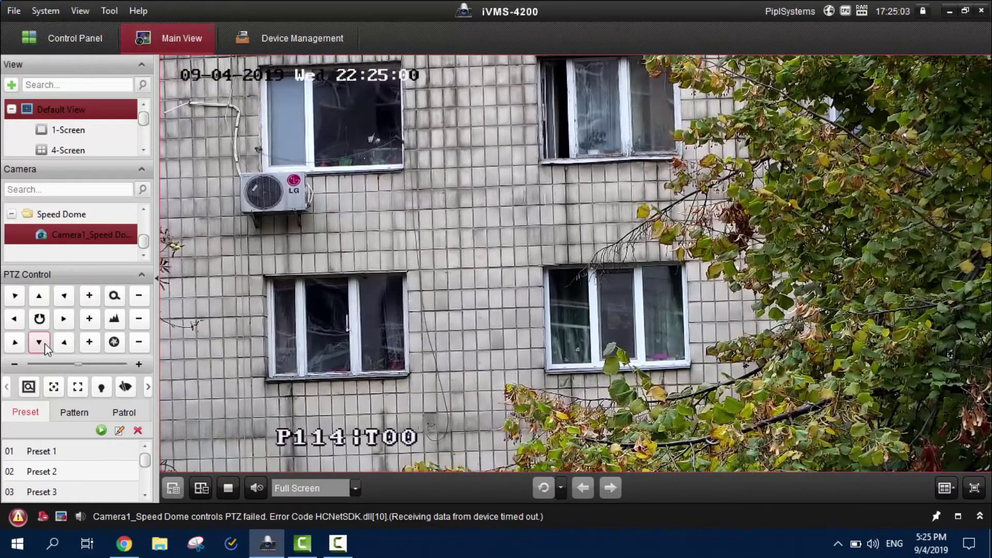
{"action": "left_click", "coordinate": [41, 343]}
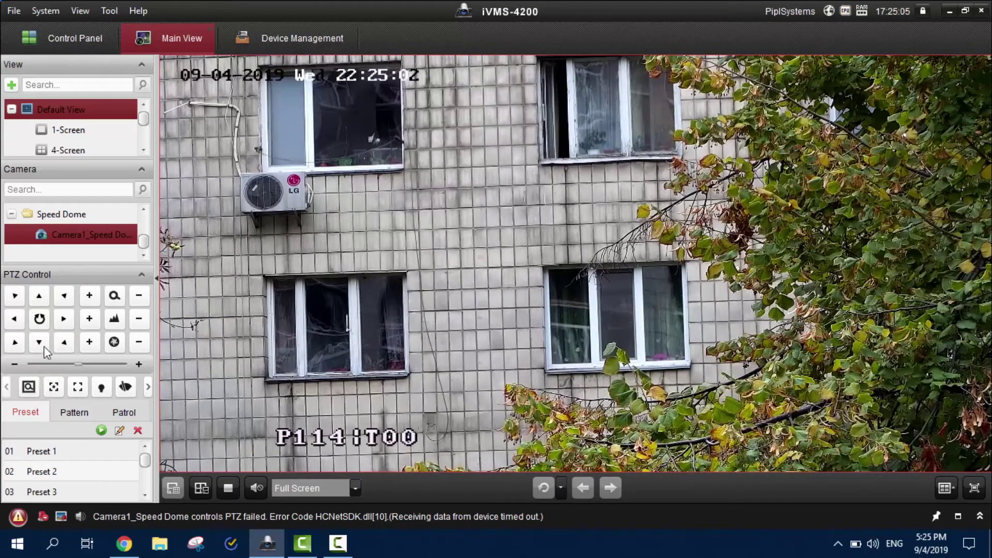
{"action": "left_click", "coordinate": [42, 342]}
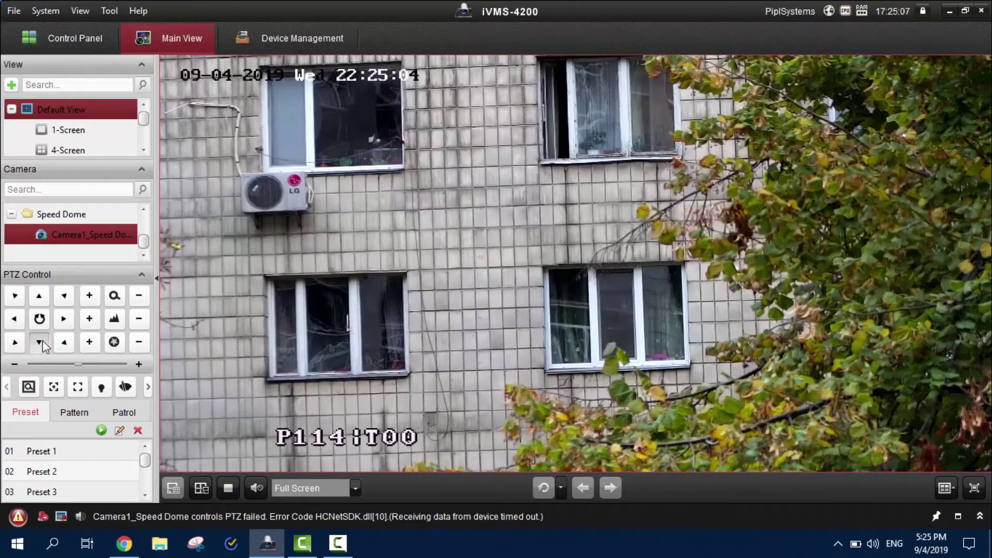
{"action": "left_click", "coordinate": [39, 295]}
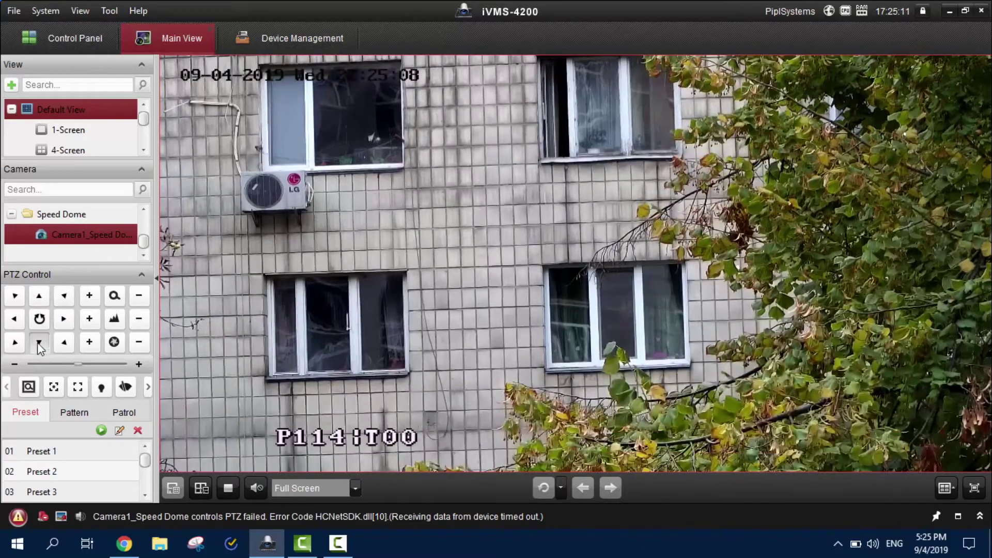
{"action": "left_click", "coordinate": [63, 318]}
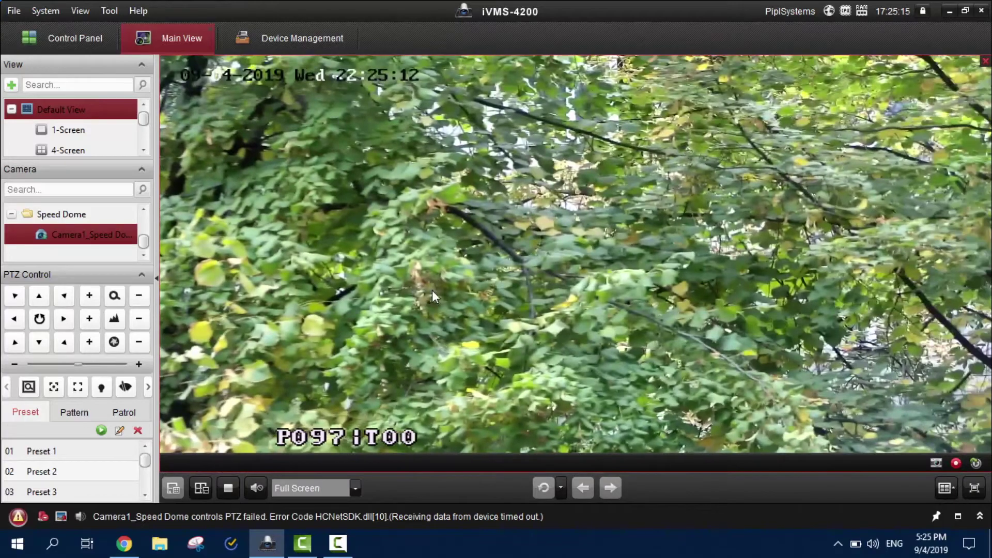
{"action": "left_click", "coordinate": [16, 323]}
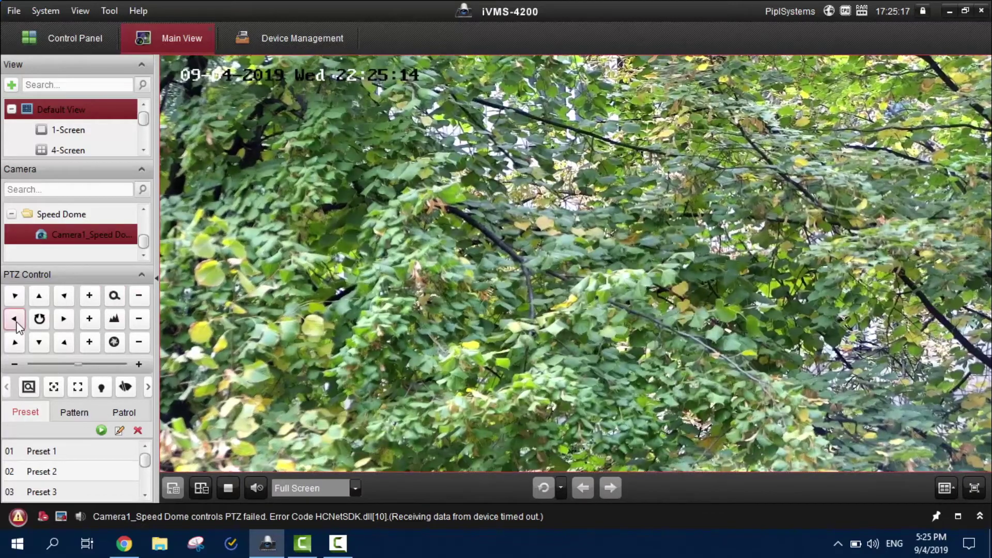
Zoom in to Z015 on the tree foliage, pan left, then zoom back out to Z001.
{"action": "left_click", "coordinate": [93, 297]}
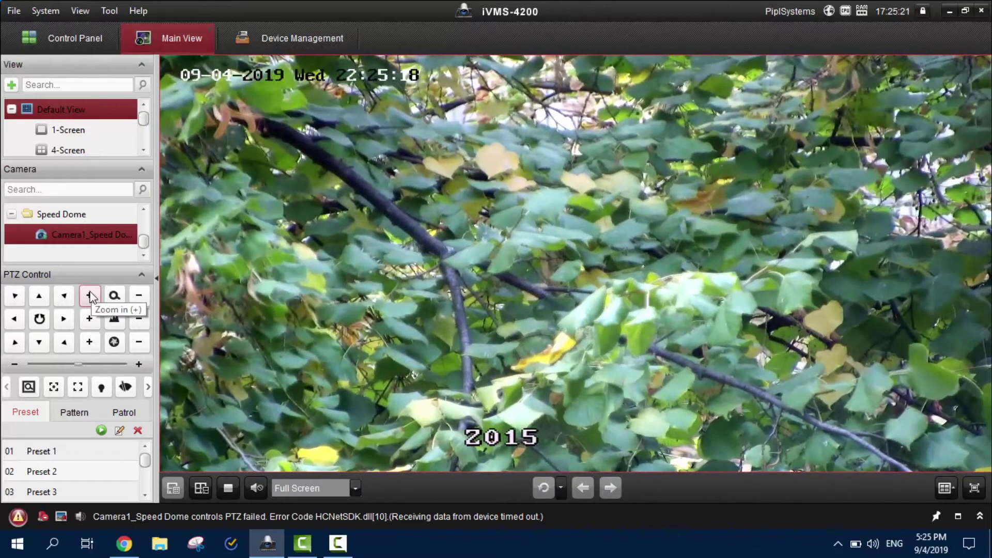
{"action": "mouse_move", "coordinate": [737, 249]}
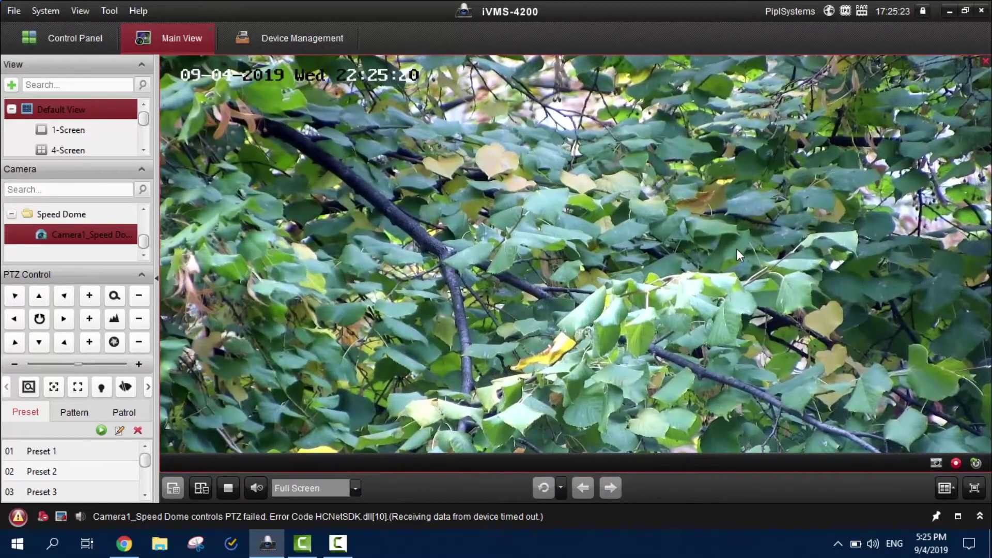
{"action": "left_click", "coordinate": [16, 327]}
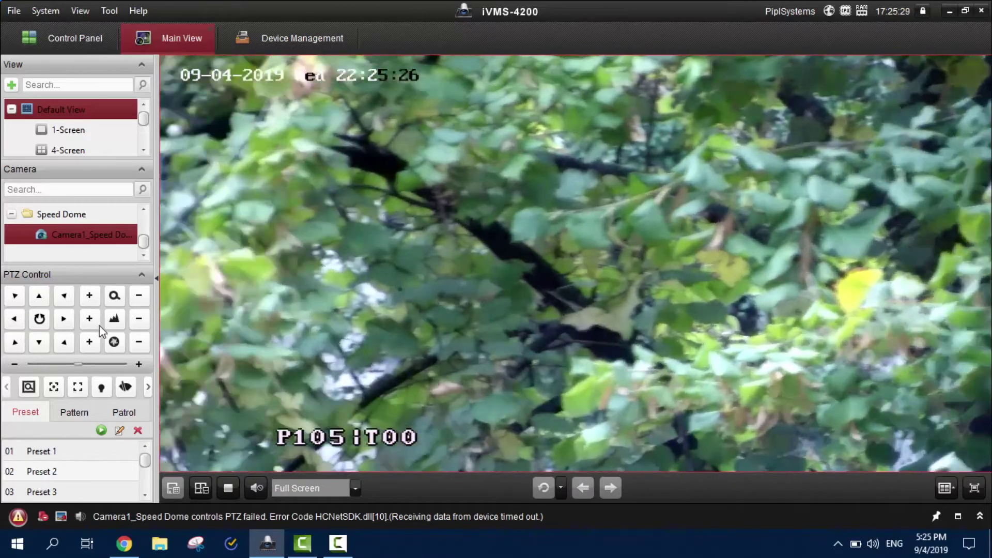
{"action": "left_click", "coordinate": [144, 296]}
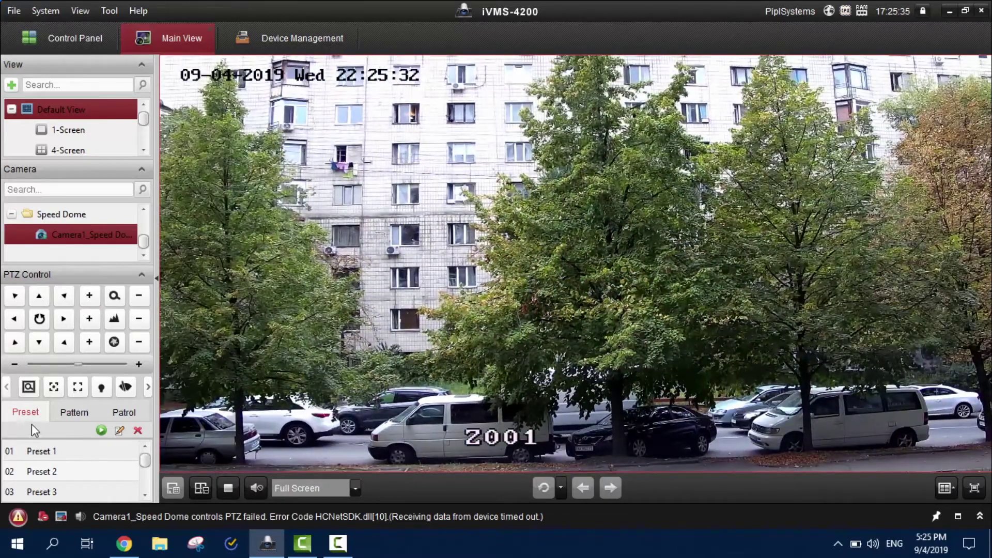
Enable 3D Zoom, then page through the PTZ function icons and back to the first set.
{"action": "left_click", "coordinate": [29, 387]}
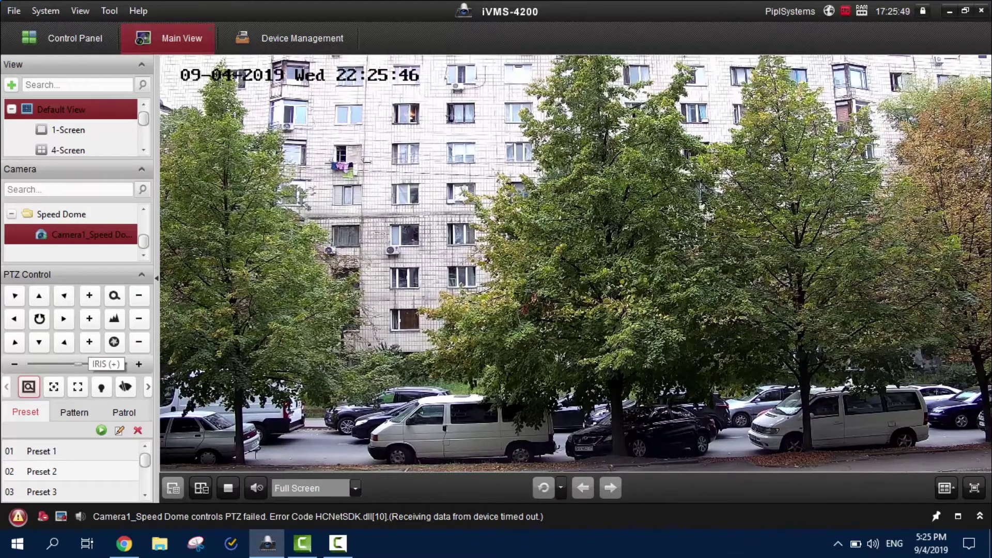
{"action": "left_click", "coordinate": [149, 387]}
{"action": "left_click", "coordinate": [148, 387]}
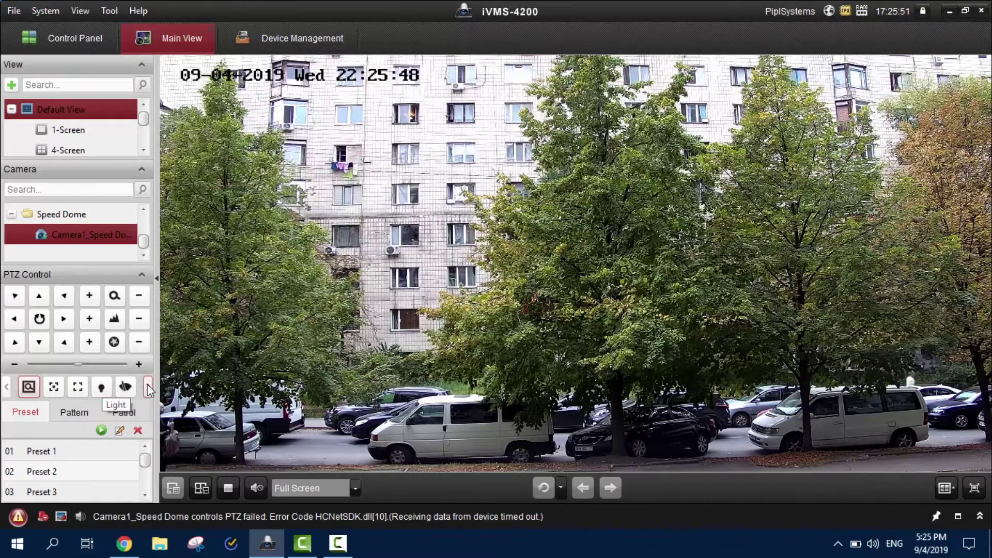
{"action": "left_click", "coordinate": [149, 387]}
{"action": "left_click", "coordinate": [148, 387]}
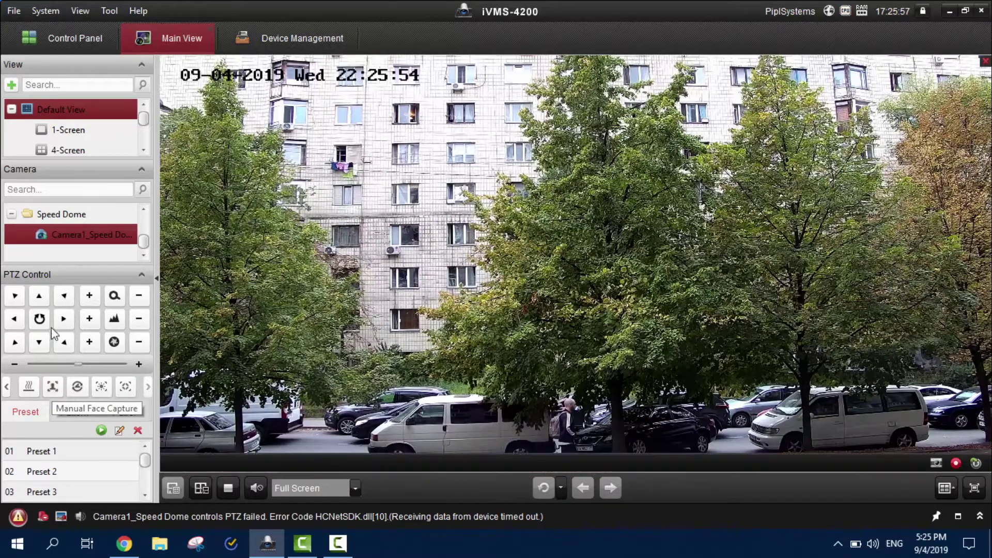
{"action": "left_click", "coordinate": [7, 389]}
{"action": "left_click", "coordinate": [6, 389]}
{"action": "left_click", "coordinate": [7, 389]}
{"action": "left_click", "coordinate": [7, 388]}
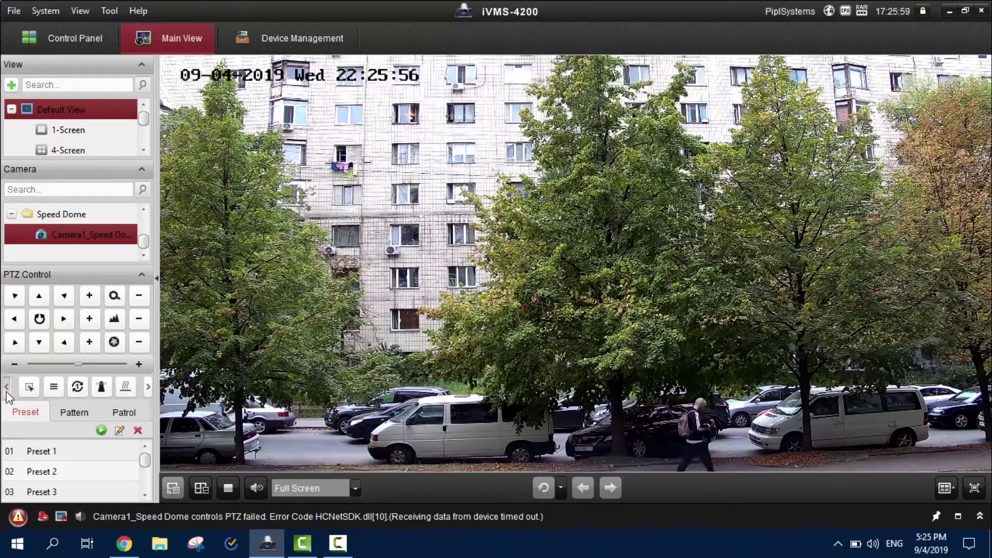
{"action": "left_click", "coordinate": [6, 388]}
{"action": "left_click", "coordinate": [7, 388]}
{"action": "left_click", "coordinate": [7, 387]}
{"action": "left_click", "coordinate": [7, 388]}
{"action": "left_click", "coordinate": [7, 388]}
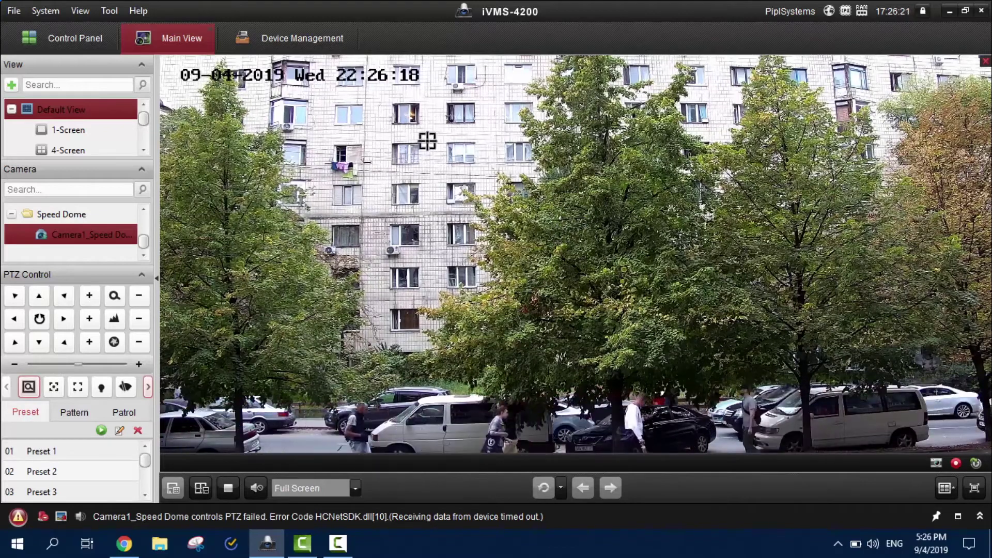
Show the live view full screen, wheel-zoom in on the AC unit, then exit with Esc.
{"action": "left_click", "coordinate": [975, 488]}
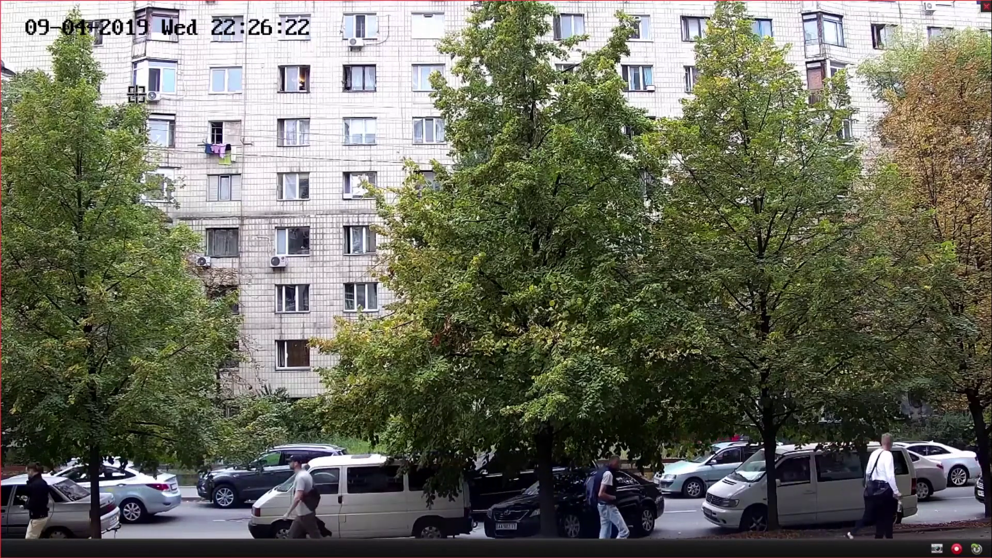
{"action": "scroll", "coordinate": [180, 112], "scroll_direction": "up", "scroll_amount": 5}
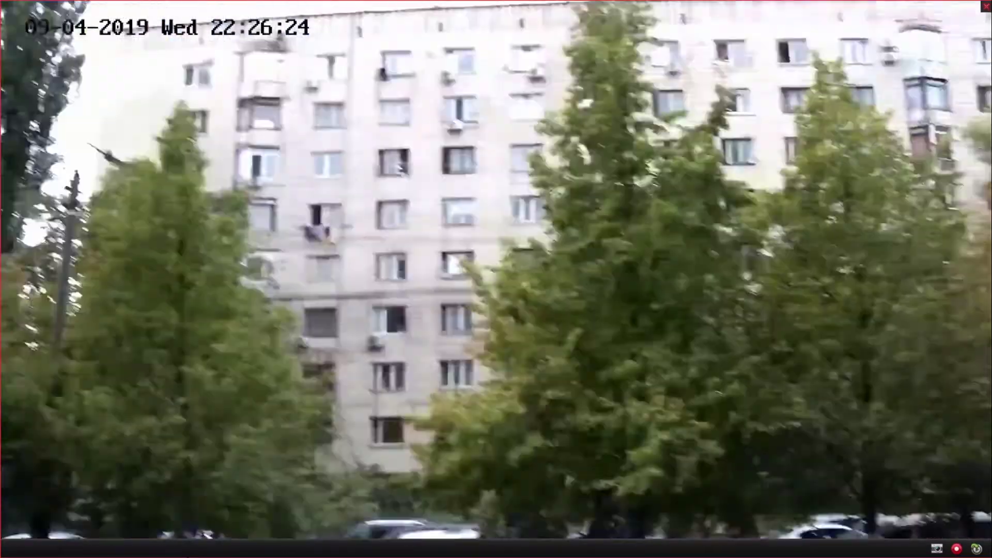
{"action": "scroll", "coordinate": [490, 283], "scroll_direction": "up", "scroll_amount": 3}
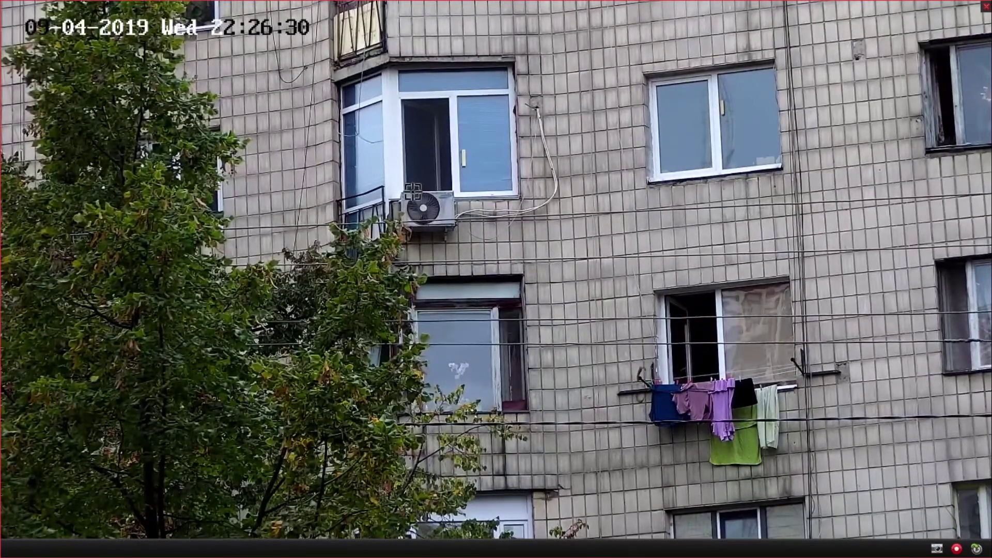
{"action": "scroll", "coordinate": [505, 289], "scroll_direction": "up", "scroll_amount": 6}
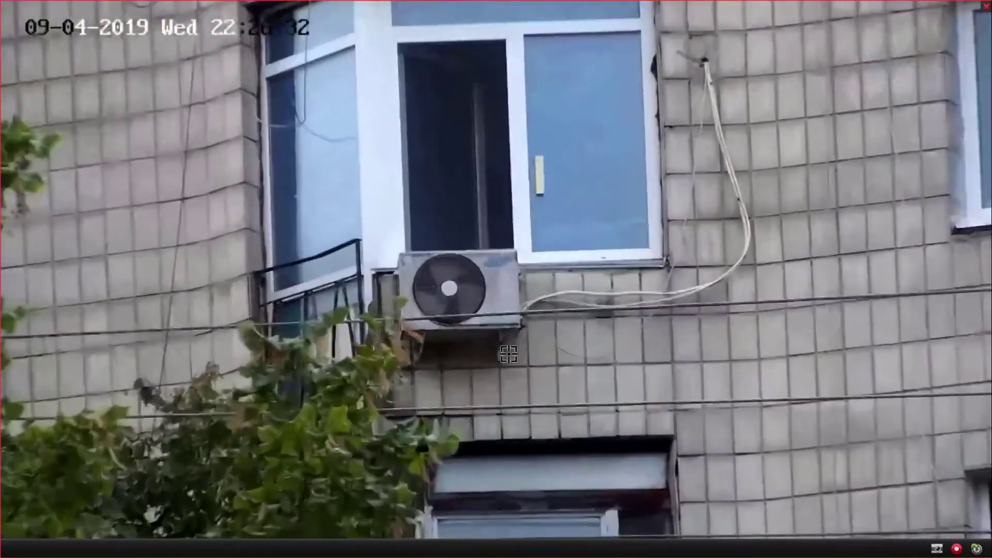
{"action": "scroll", "coordinate": [505, 289], "scroll_direction": "up", "scroll_amount": 4}
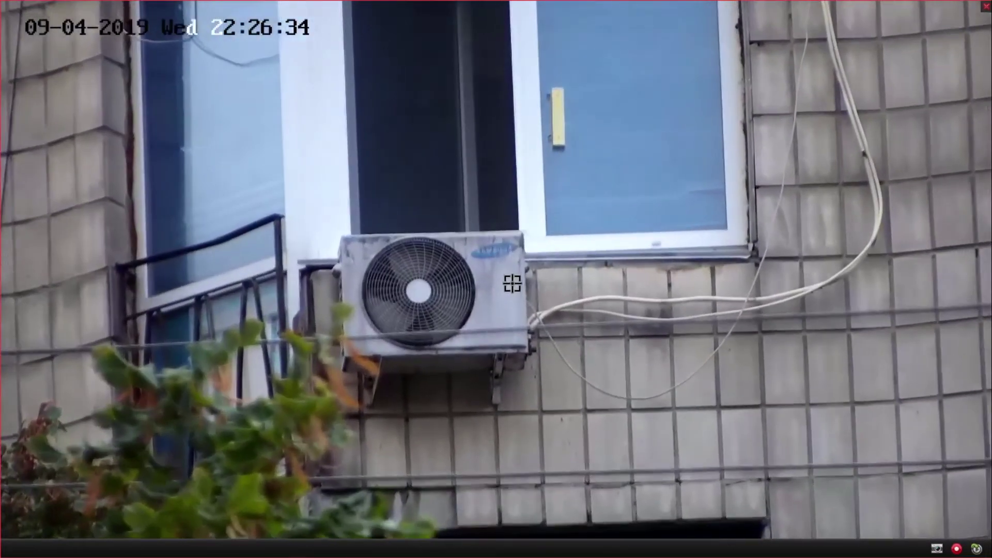
{"action": "scroll", "coordinate": [508, 295], "scroll_direction": "up", "scroll_amount": 1}
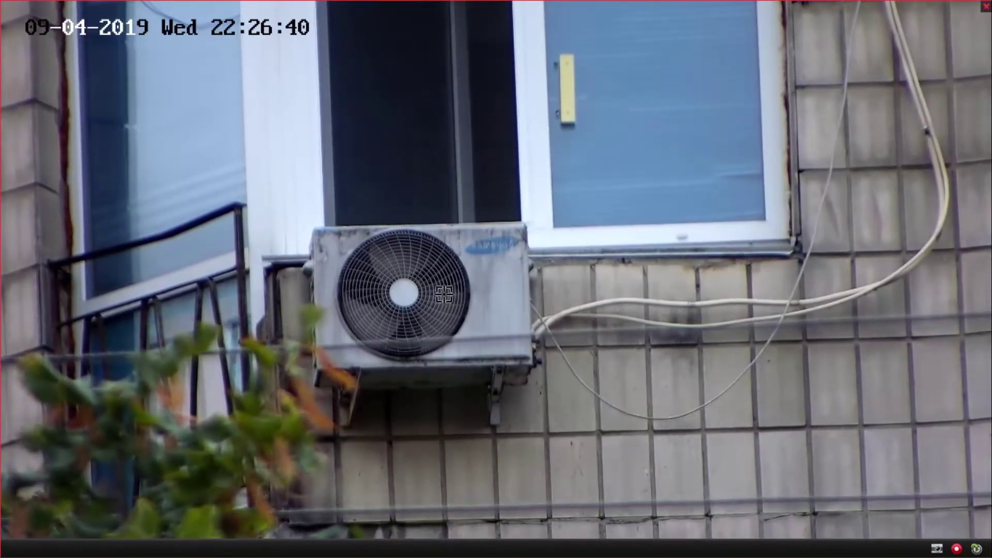
{"action": "scroll", "coordinate": [445, 283], "scroll_direction": "down", "scroll_amount": 1}
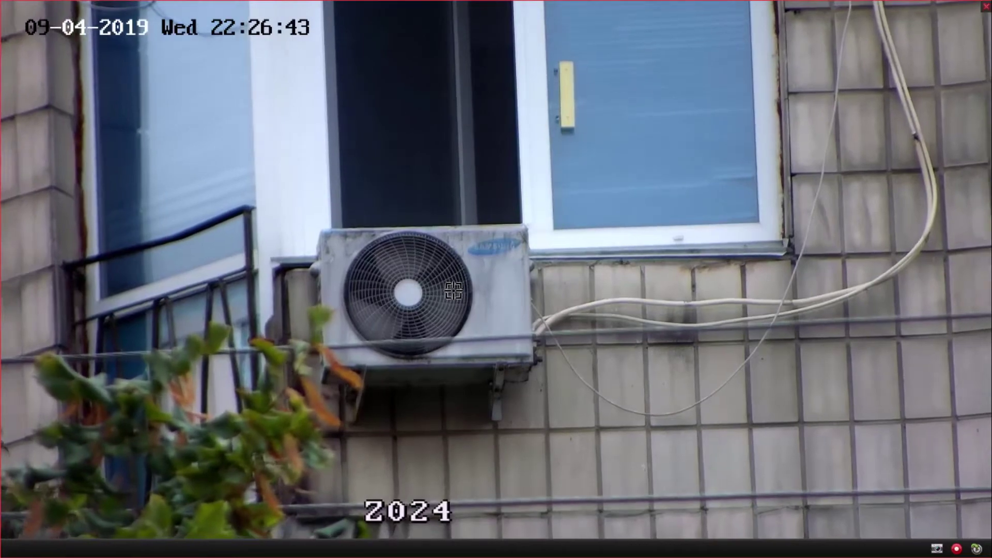
{"action": "scroll", "coordinate": [454, 291], "scroll_direction": "down", "scroll_amount": 1}
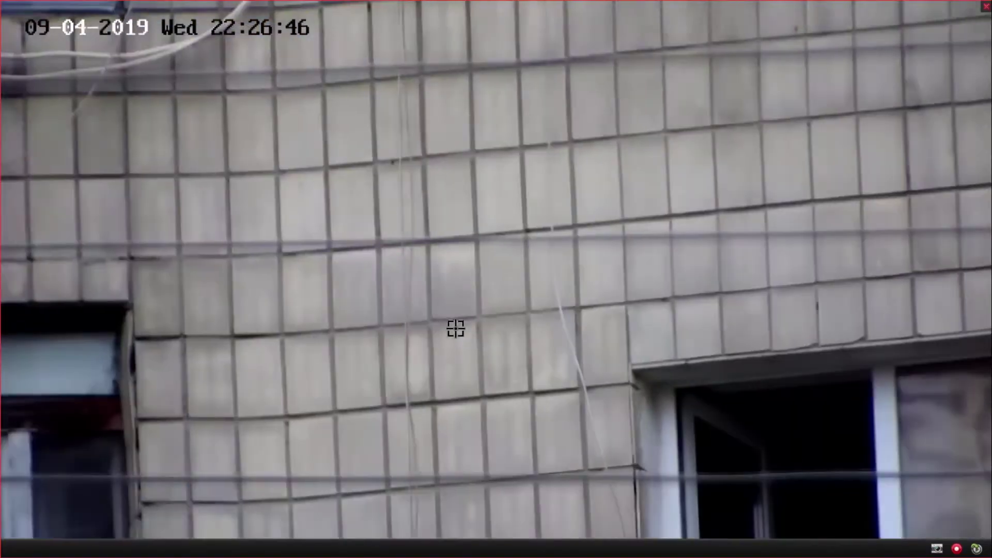
{"action": "key", "text": "Escape"}
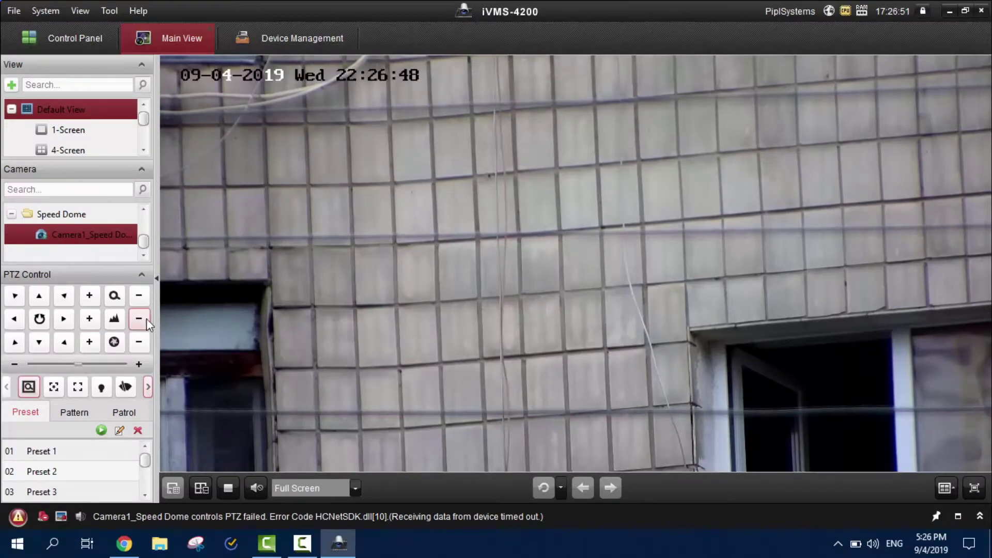
Zoom the speed dome out to Z001 so the whole apartment block appears framed by trees.
{"action": "left_click", "coordinate": [139, 298]}
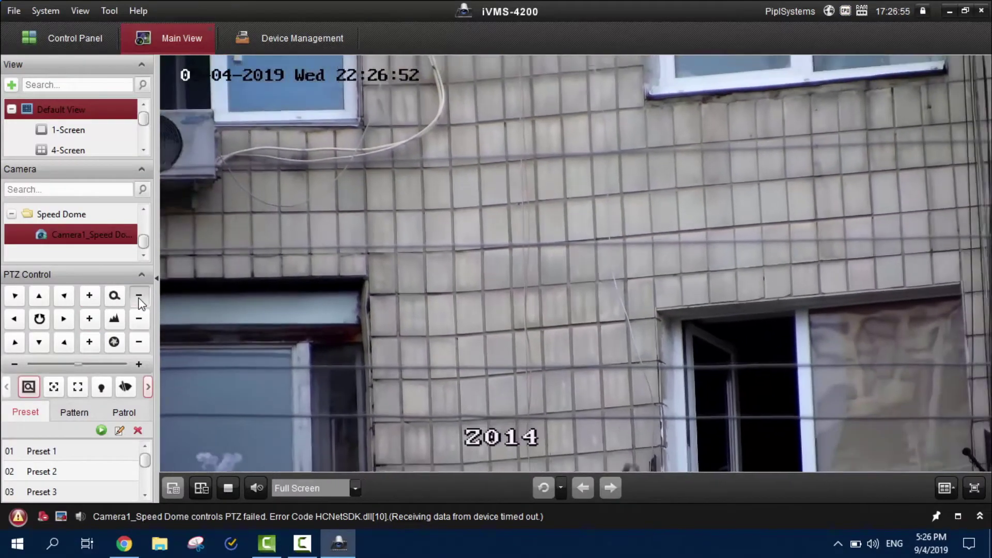
{"action": "left_click_drag", "start_coordinate": [140, 304], "coordinate": [138, 302]}
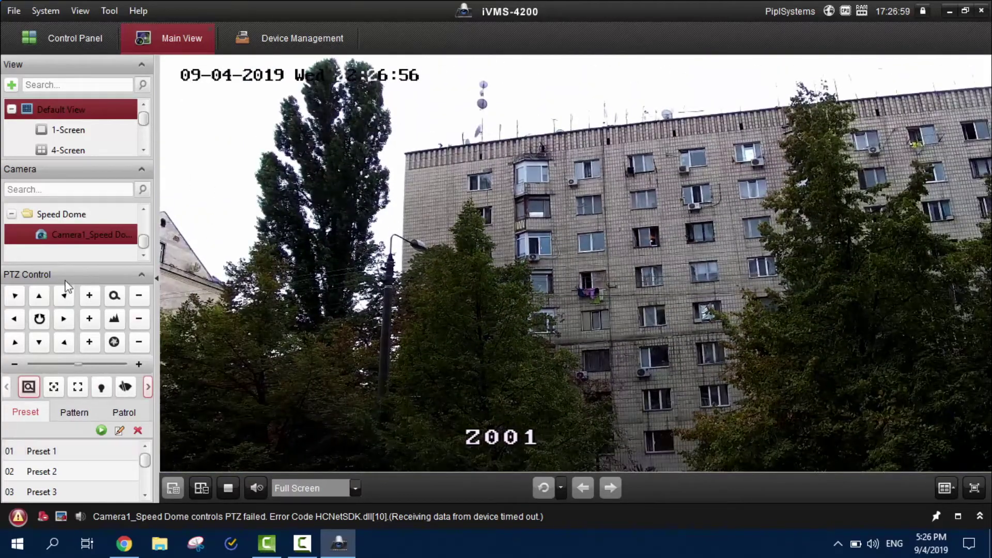
{"action": "mouse_move", "coordinate": [926, 98]}
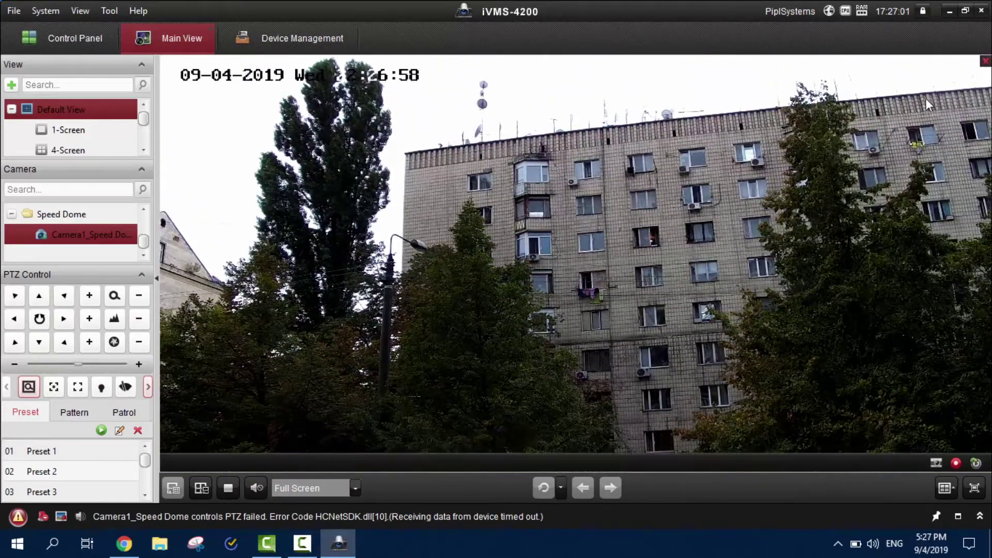